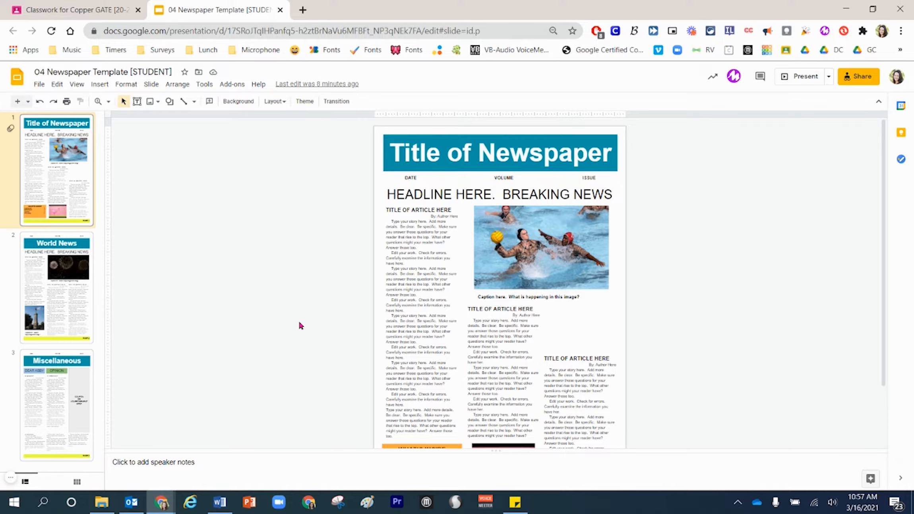
- Switch to the Google Classroom class and start a new assignment in its classwork
click(82, 10)
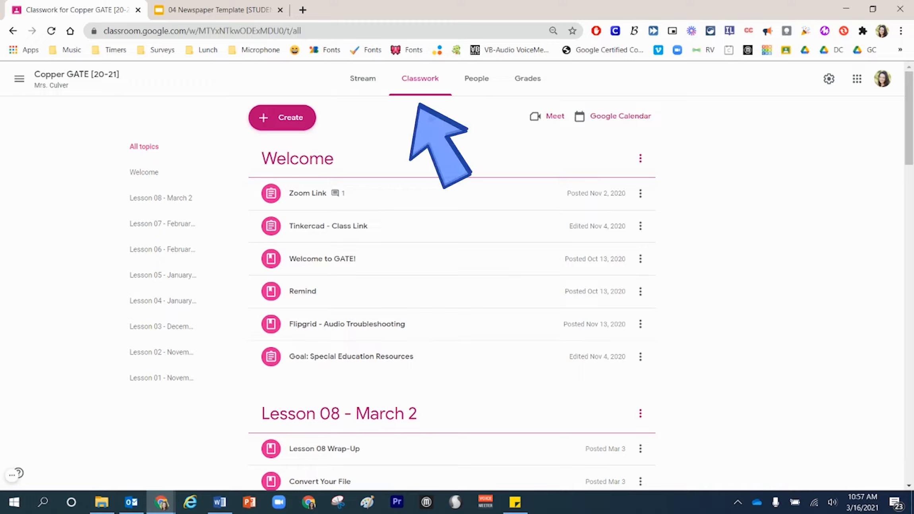
click(287, 120)
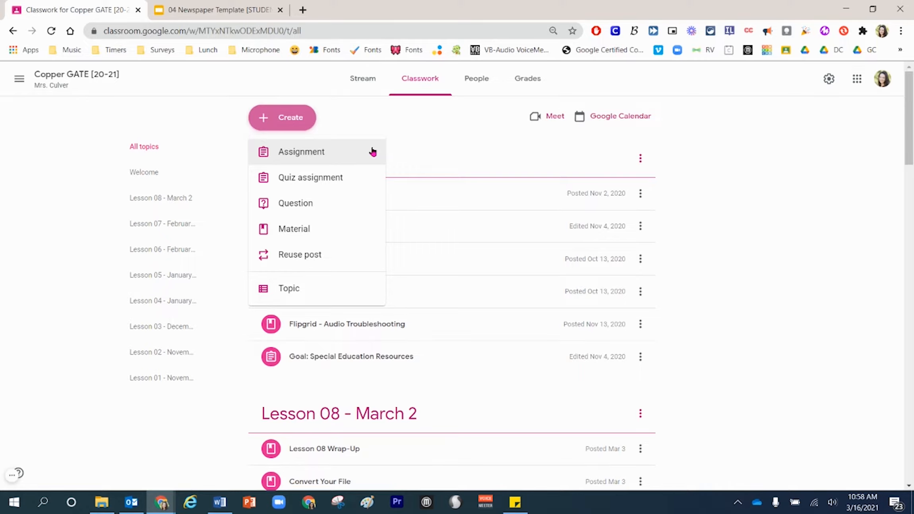
click(372, 152)
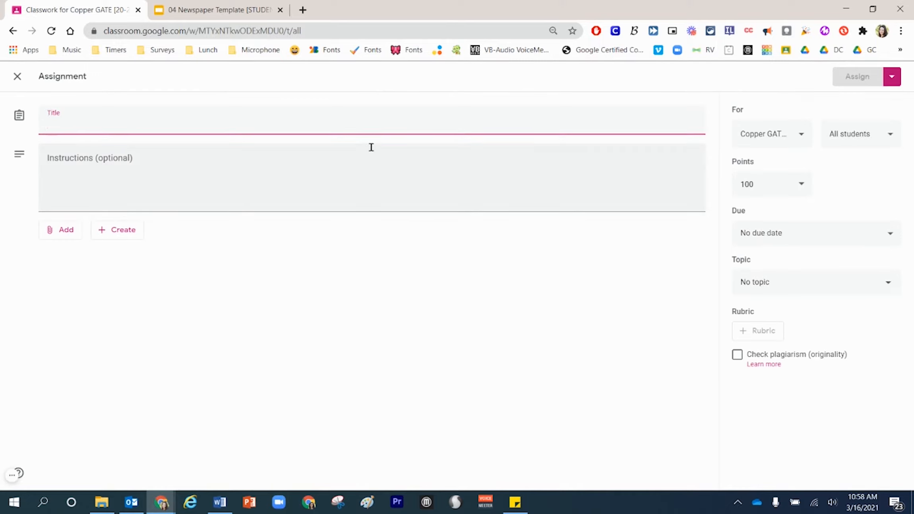
- Title the assignment "Group Project - Digital Newspaper [Group A]"
text([Group A])
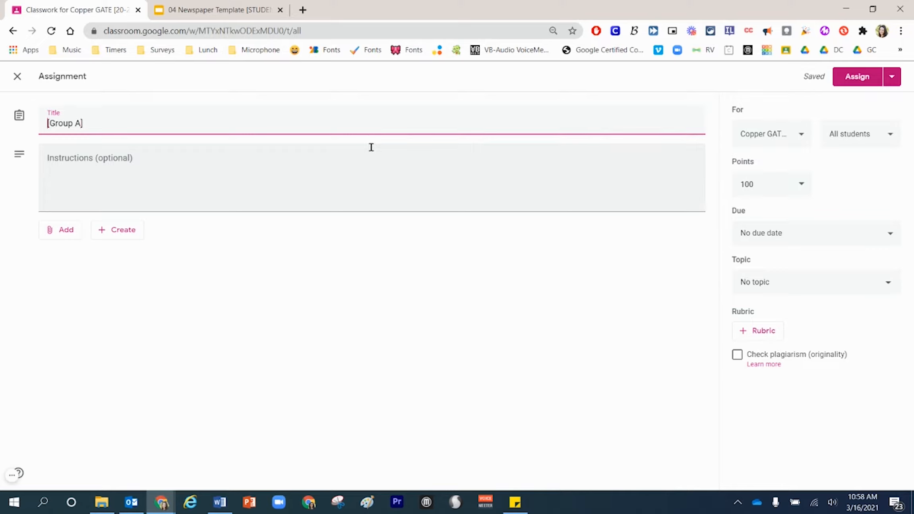
text(Group )
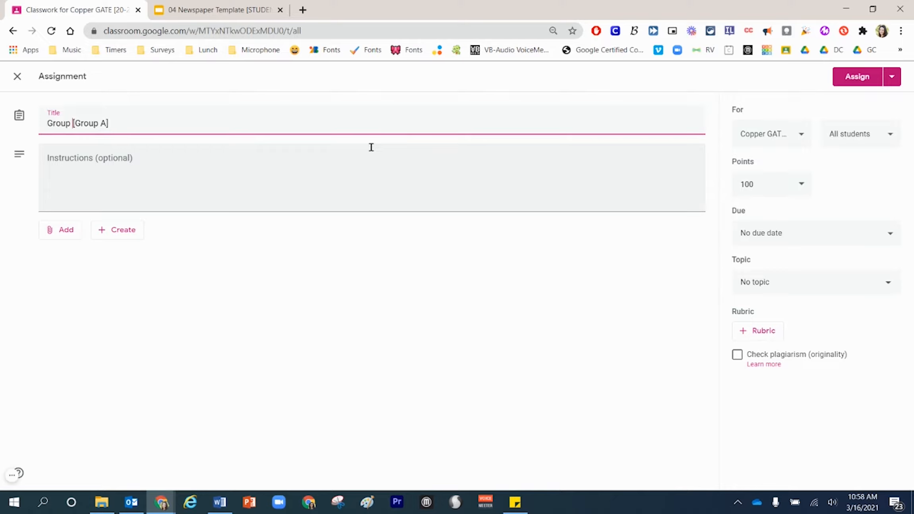
text(Project - Digital Newspaper)
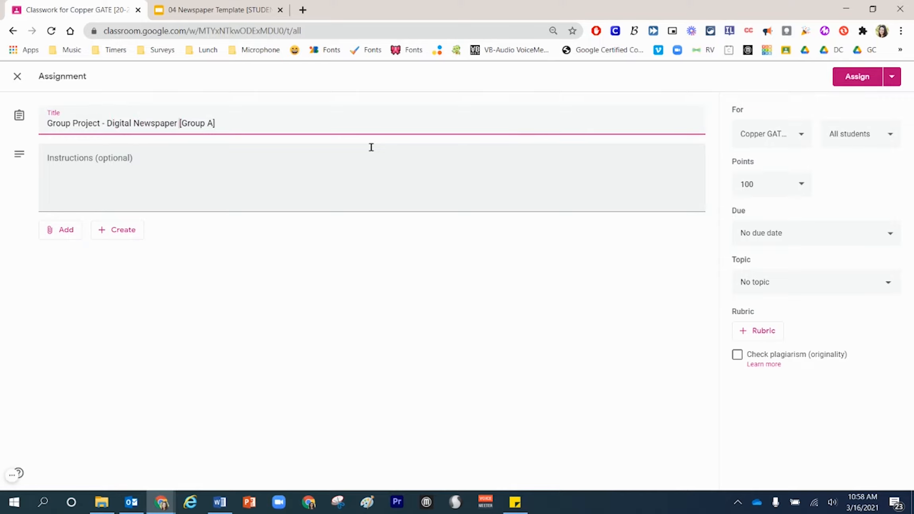
- Begin the instructions with "Use the attached file. Attach your article or articles to this shared document. Collaborate together. Share responsibility. Reach out for help as you need it."
click(278, 166)
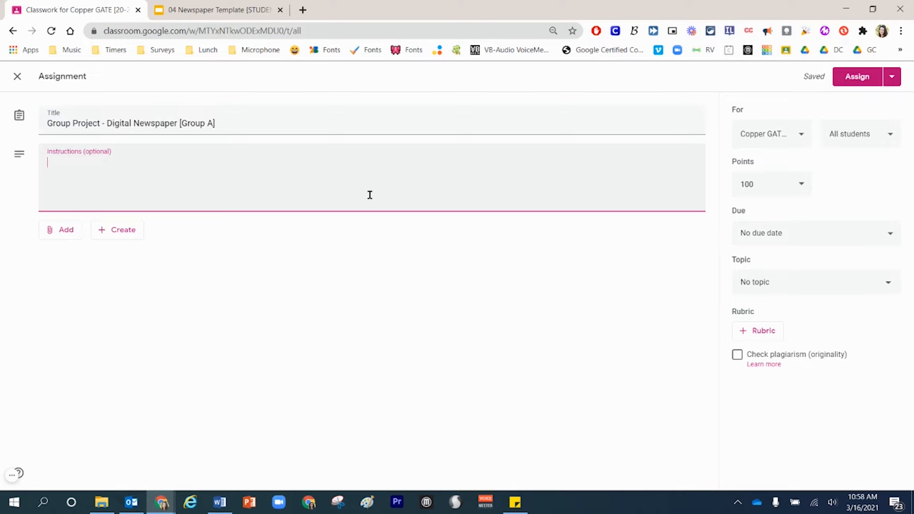
text(Use the attache)
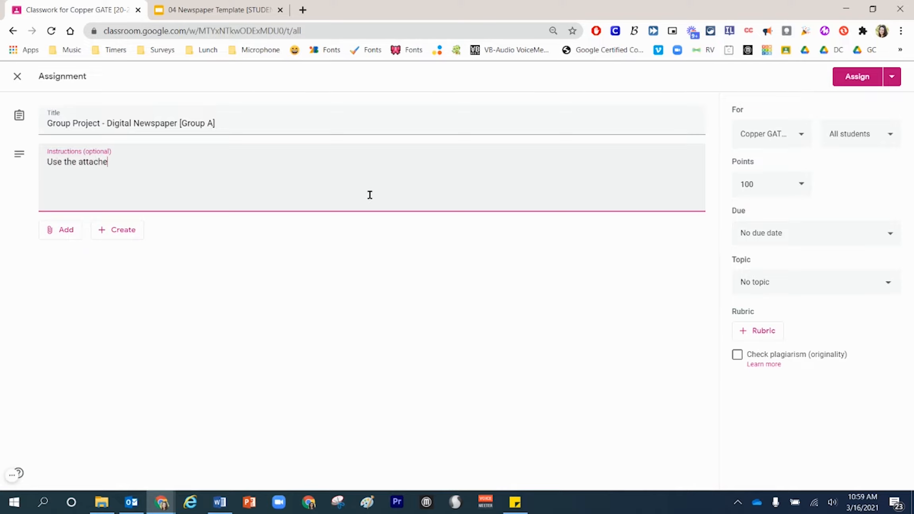
text(d file. Attach your article or articles t)
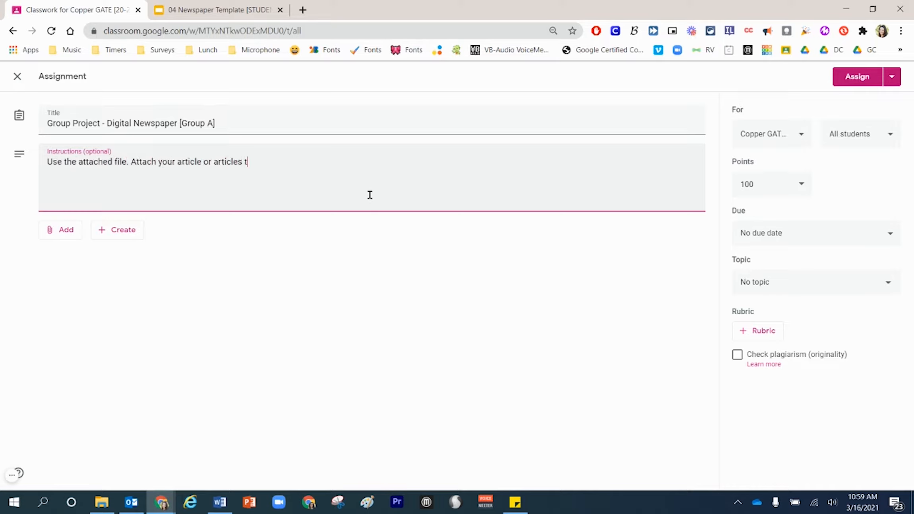
text(o this shared occument.)
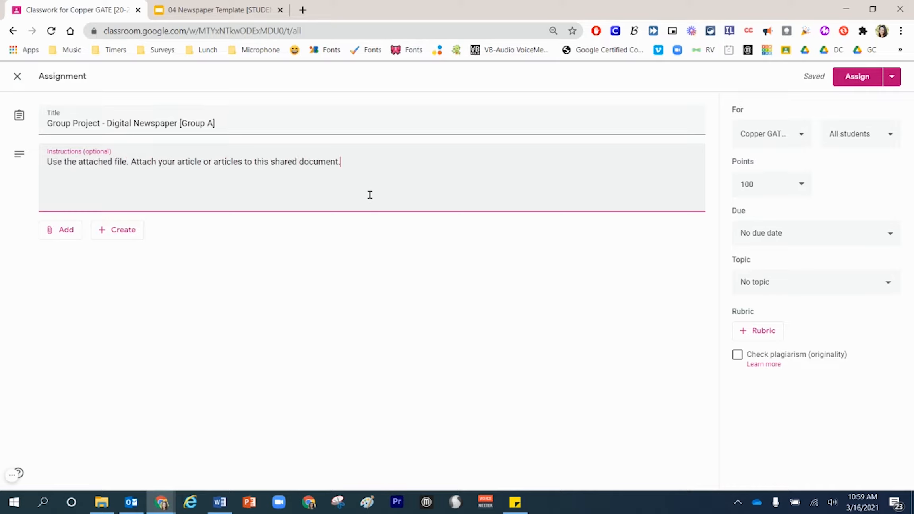
text( Collaborate together. Share responsib)
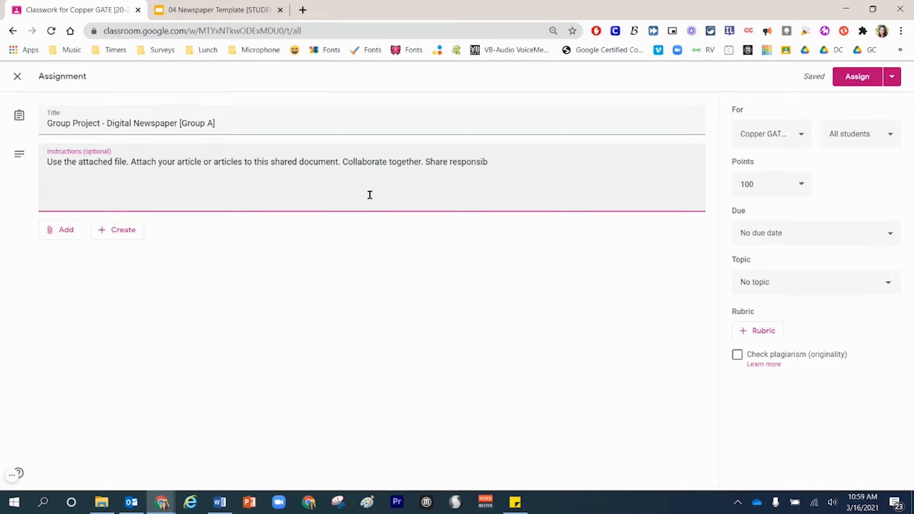
text(ility. Reach out for help as you need it.)
- Add a second instructions paragraph: "Use academic writing to construct your articles. Review your doucment for errors before you turn it in."
key(Return)
key(Return)
text(Use academic writing to construc)
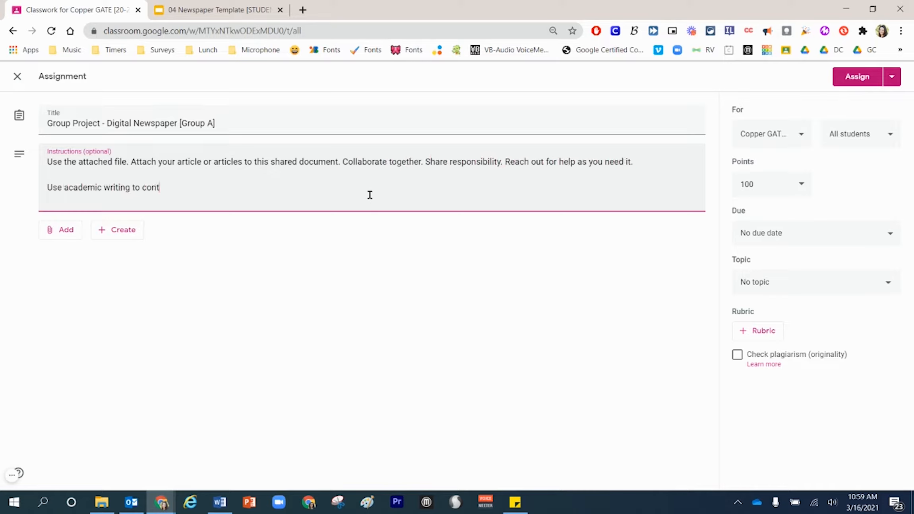
text(t your artilces.)
key(BackSpace)
key(BackSpace)
key(BackSpace)
key(BackSpace)
text(ces.)
key(BackSpace)
key(BackSpace)
key(BackSpace)
key(BackSpace)
key(BackSpace)
key(BackSpace)
key(BackSpace)
key(BackSpace)
text(ticles. Review your doucment for errors before you turn it in.)
- Add a third instructions paragraph: "Unsubmit your work if you find errors that need to be fixed."
key(Return)
key(Return)
text(Unsubmit your work if you)
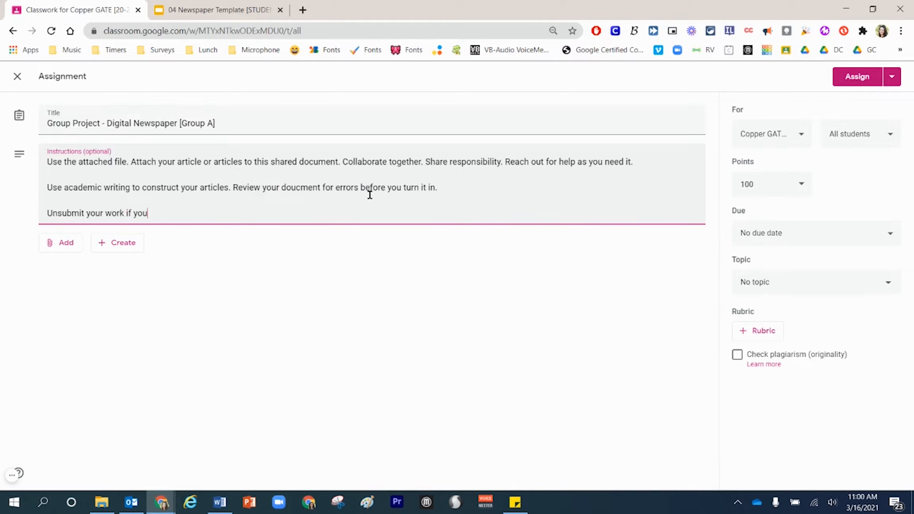
text( find errors that need to be fixed.)
- Add the heading "Grading standards:" to the instructions with an indented first entry "1) item one"
key(Return)
key(Return)
text(Grading )
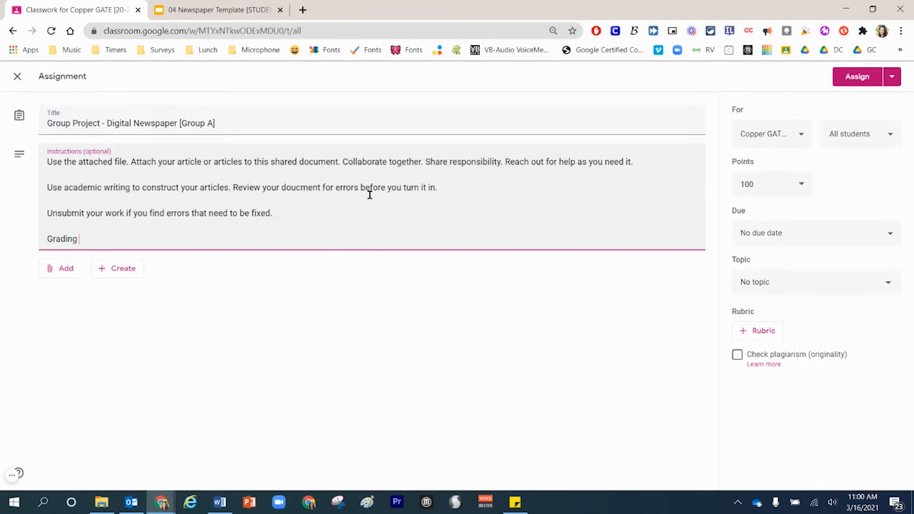
text(standards:)
key(Return)
text(1) item one)
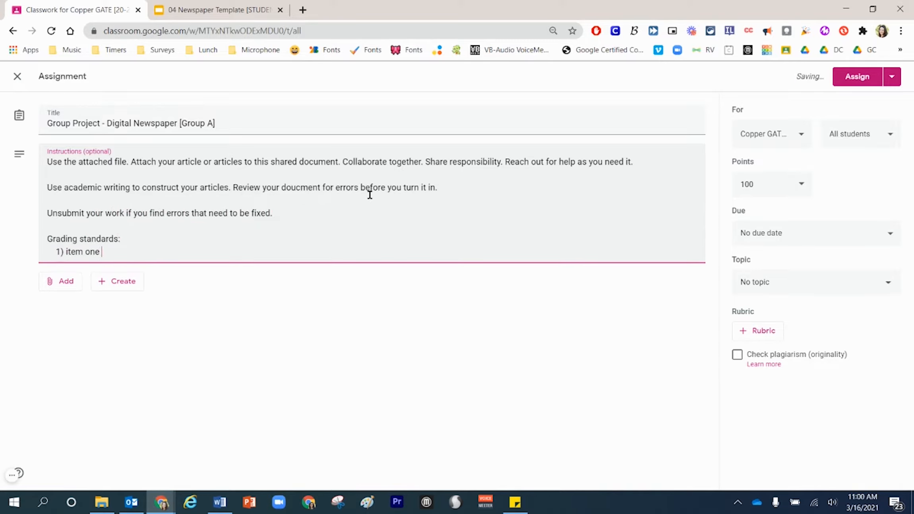
- Extend the grading standards by duplicating the first entry into "2) item two" and "3) item three"
key(shift+Home)
key(ctrl+c)
key(End)
key(Return)
key(ctrl+v)
- Close the instructions with the paragraph "Use articles to suport your facts, but always write your own sentences."
key(Return)
key(ctrl+v)
key(Up)
key(ctrl+shift+Left)
text(two)
key(Down)
key(ctrl+shift+Left)
text(three)
key(Up)
key(Home)
key(ctrl+Right)
key(shift+Right)
text(2)
key(Down)
key(shift+Left)
text(3)
key(Return)
key(Return)
text(Use articles to suport your fact)
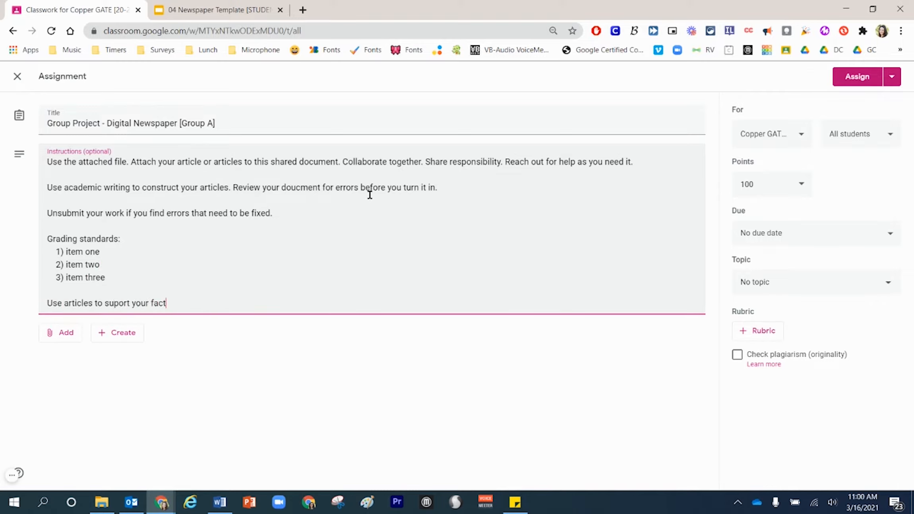
text(s, but always write your own sentences.)
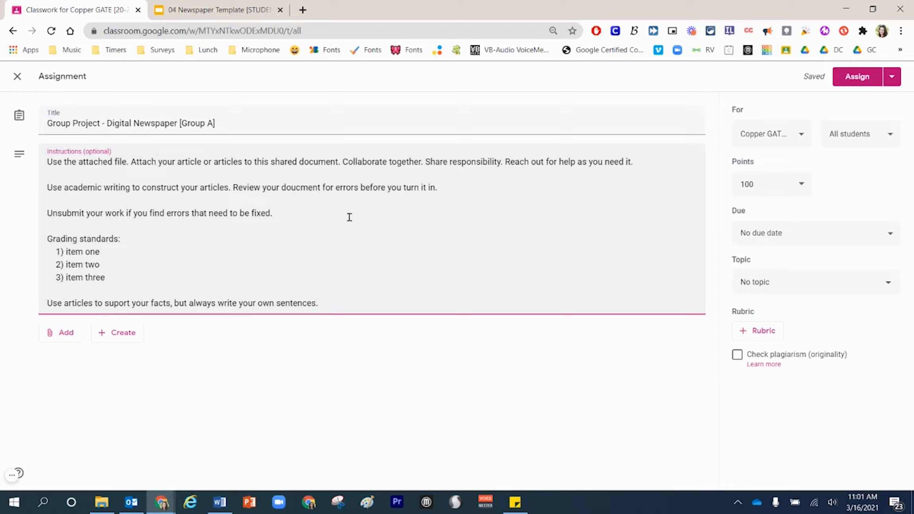
- Attach the "04 Newspaper Template [STUDENT]" slides from Google Drive and set their access to "Students can edit file"
click(66, 336)
click(66, 336)
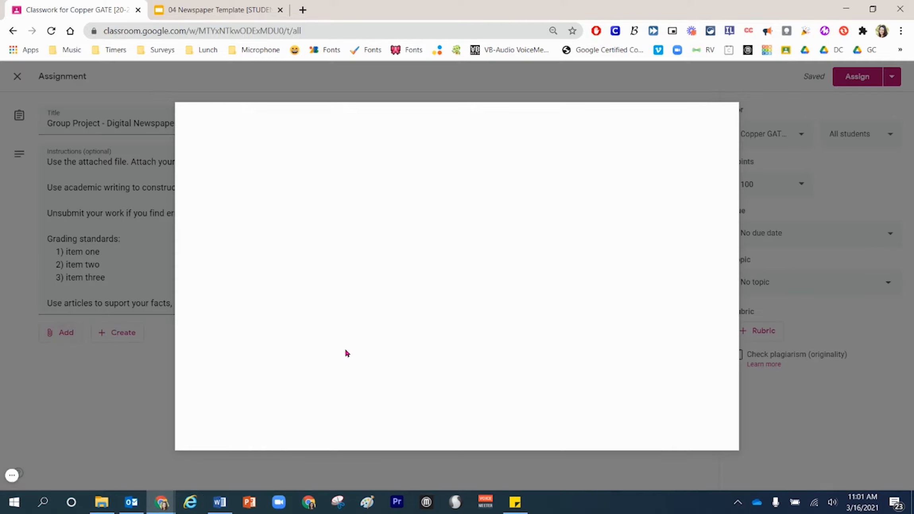
click(310, 156)
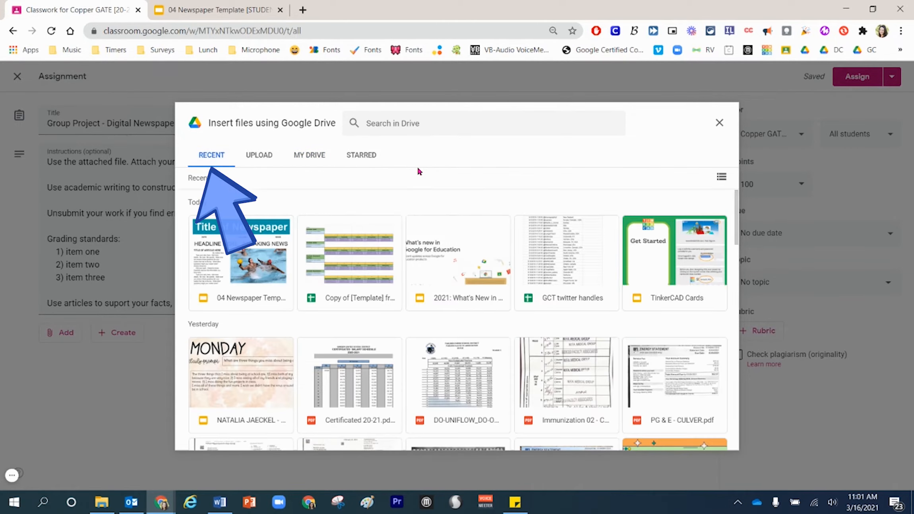
click(259, 263)
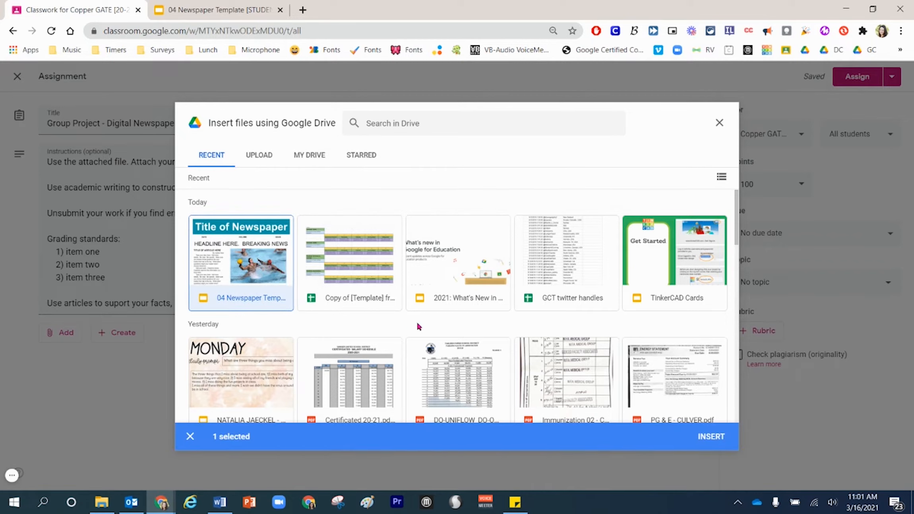
click(714, 437)
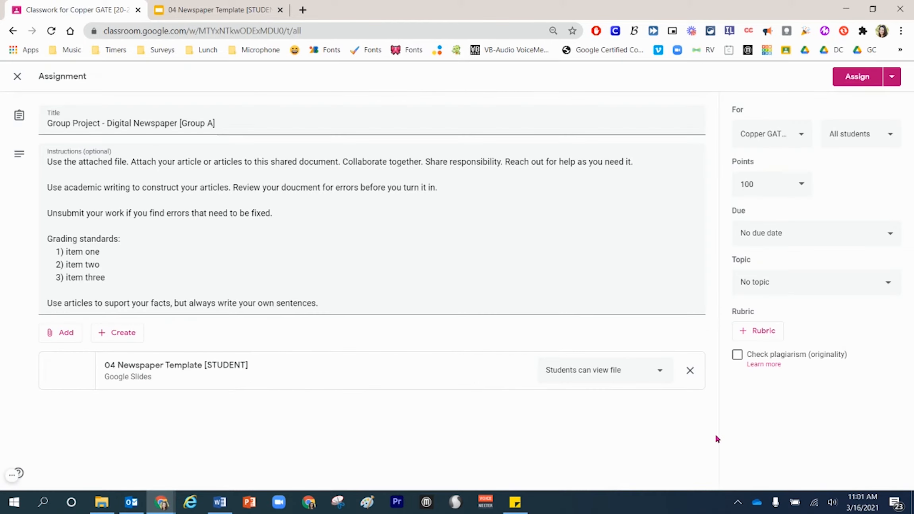
click(661, 373)
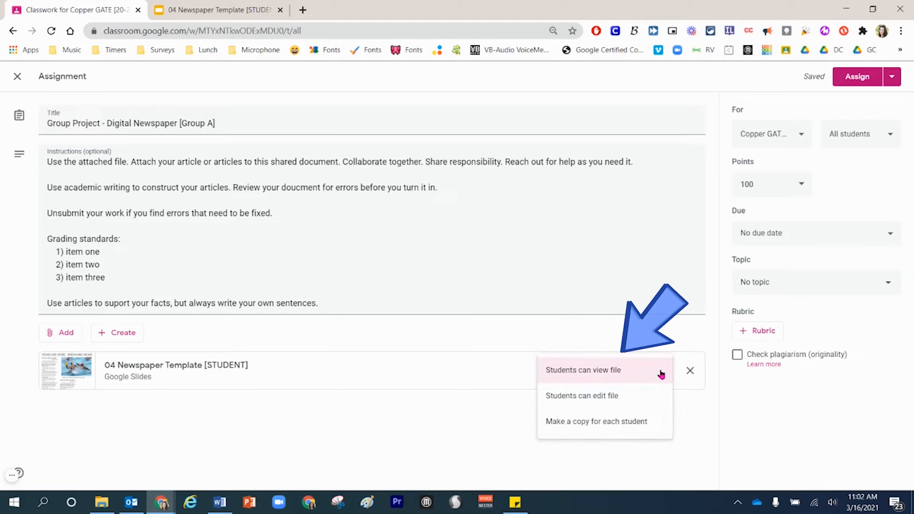
click(626, 401)
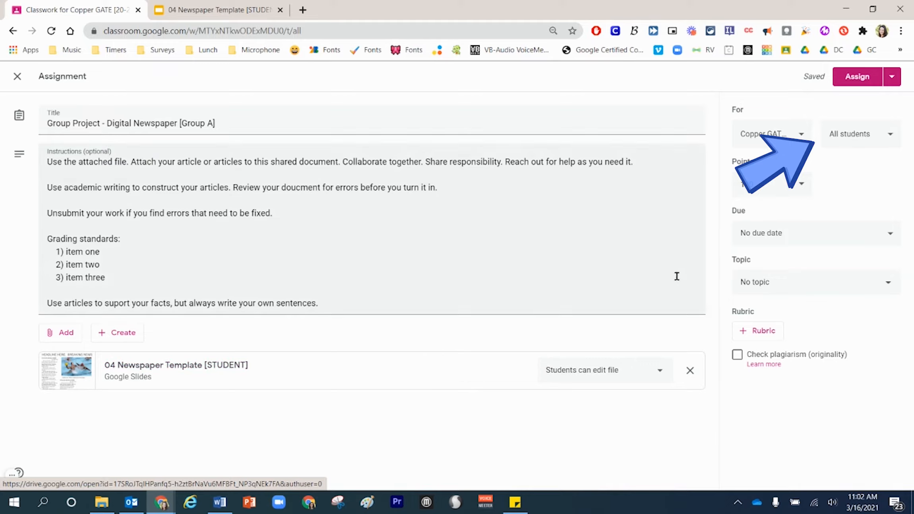
- Limit the assignment's recipients to the first three students in the class list instead of all students
click(890, 133)
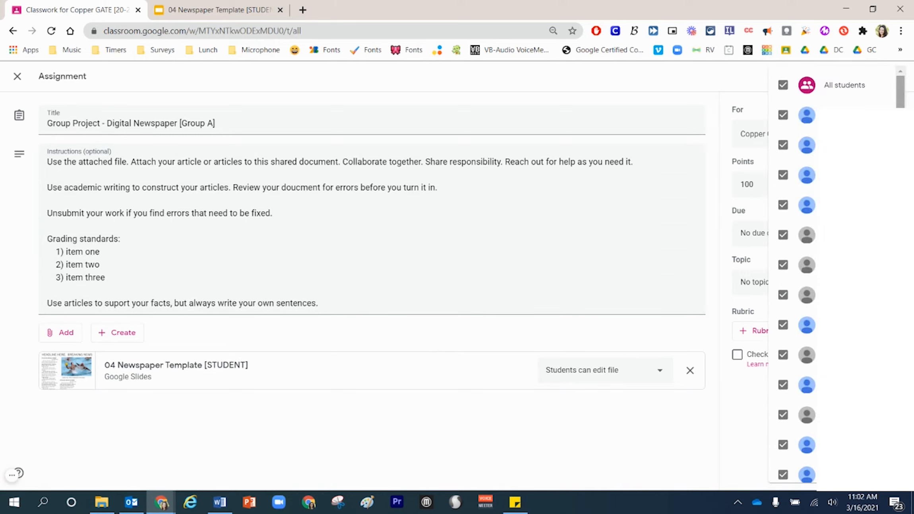
scroll(807, 275, down, 5)
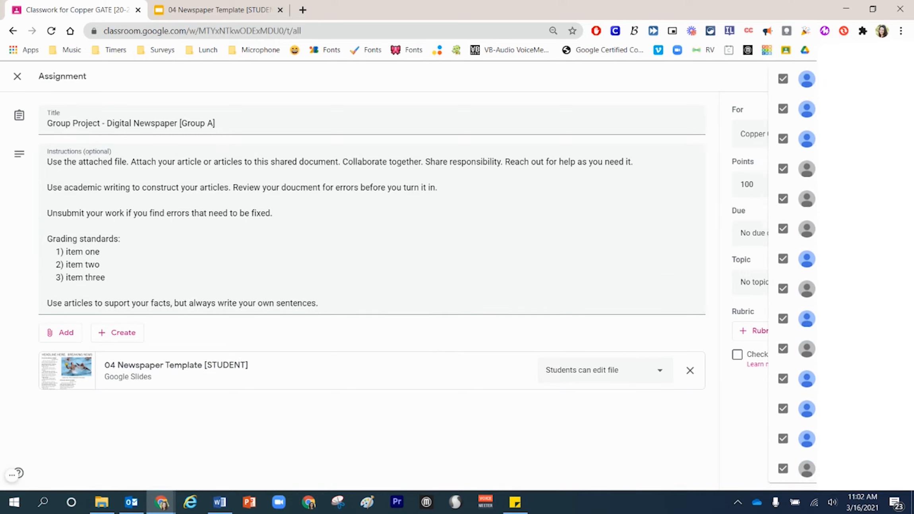
scroll(807, 274, up, 5)
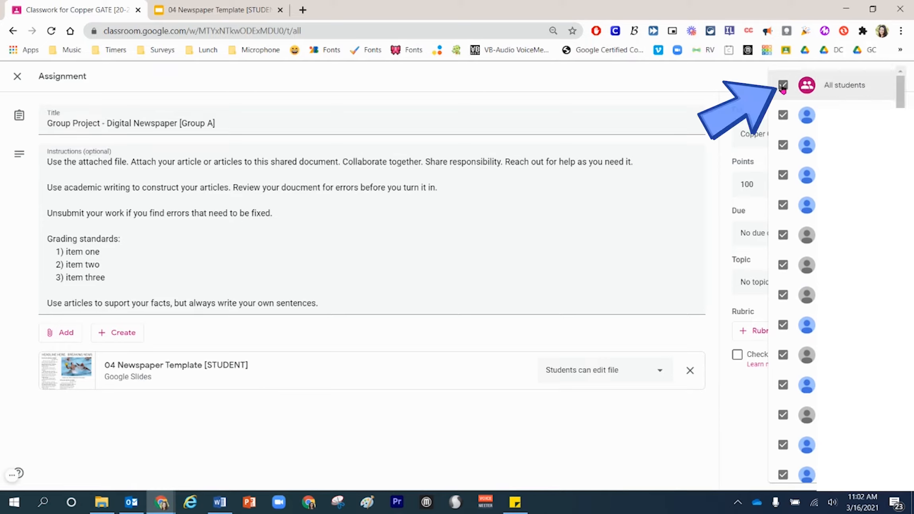
click(783, 87)
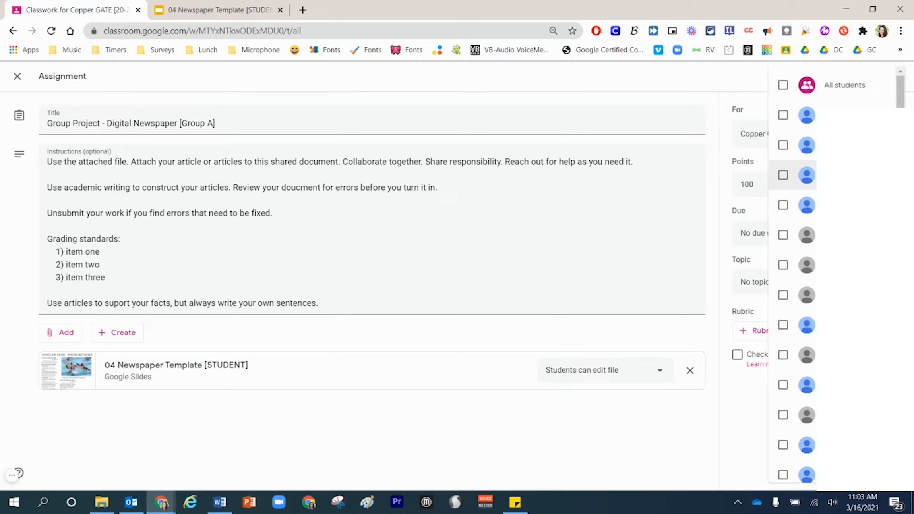
click(783, 115)
click(782, 146)
click(783, 176)
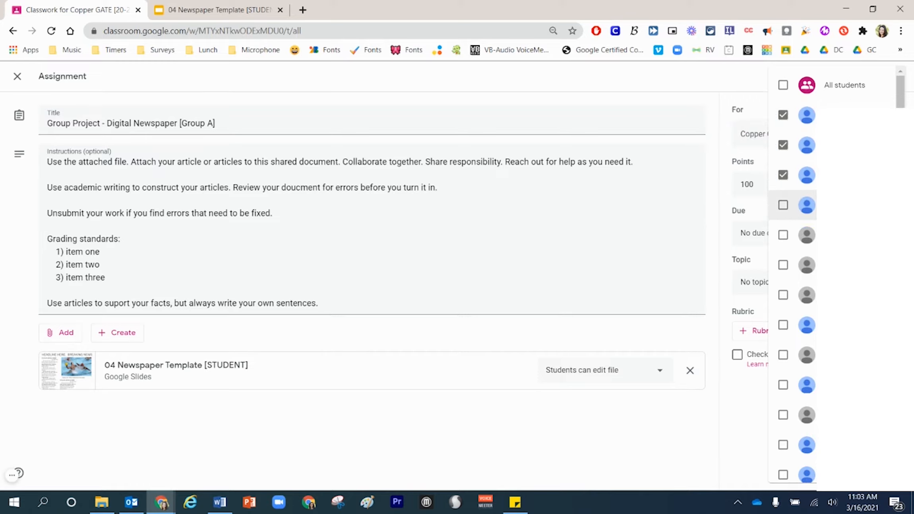
click(667, 436)
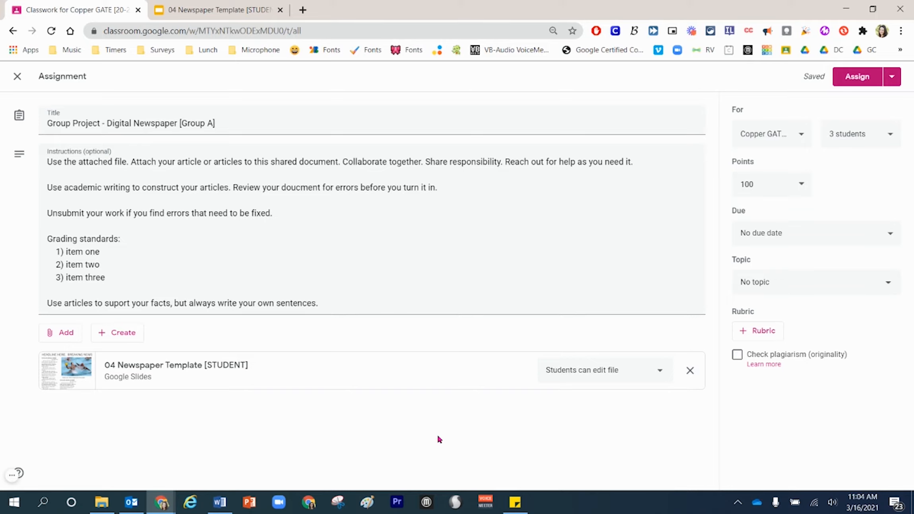
- Schedule the assignment for Mar 18 at 1:45 PM
click(892, 76)
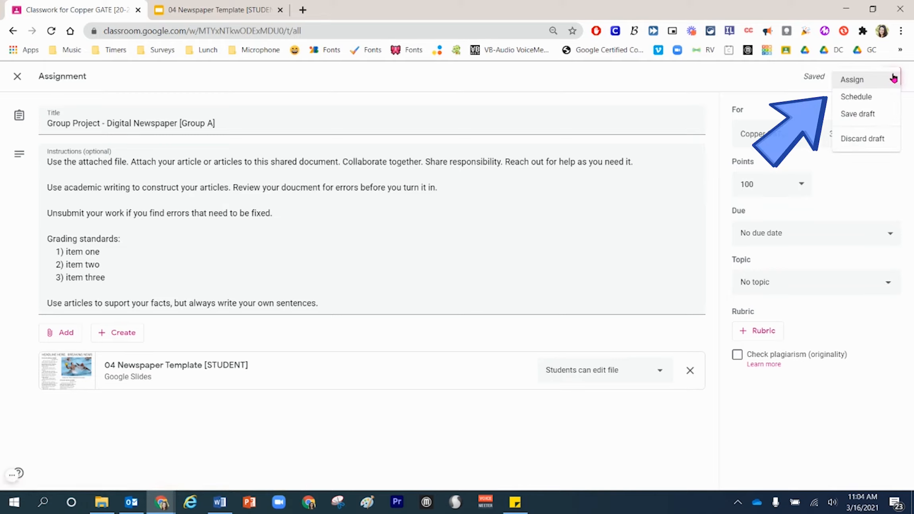
click(872, 97)
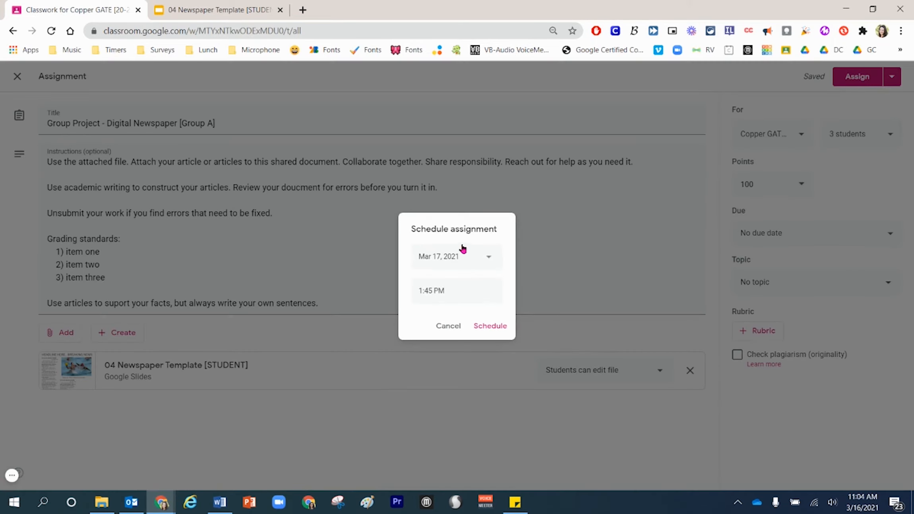
click(490, 258)
click(492, 341)
click(491, 326)
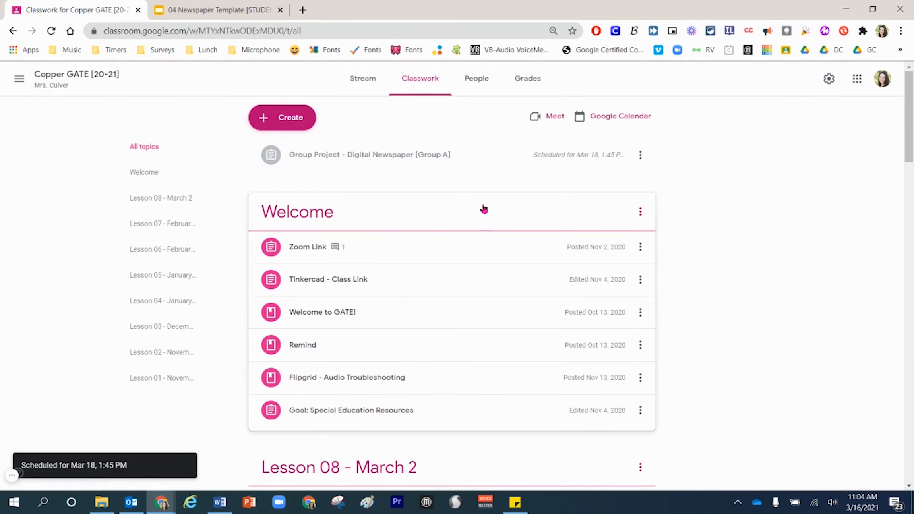
- Reuse the "Group Project - Digital Newspaper [Group A]" post from the Copper GATE [20-21] class with new attachment copies and retitle it for Group B
click(299, 125)
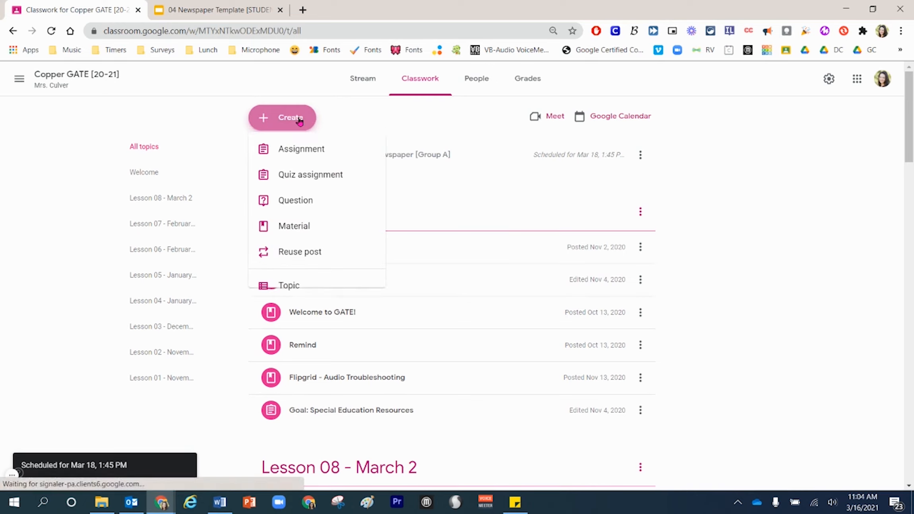
click(347, 256)
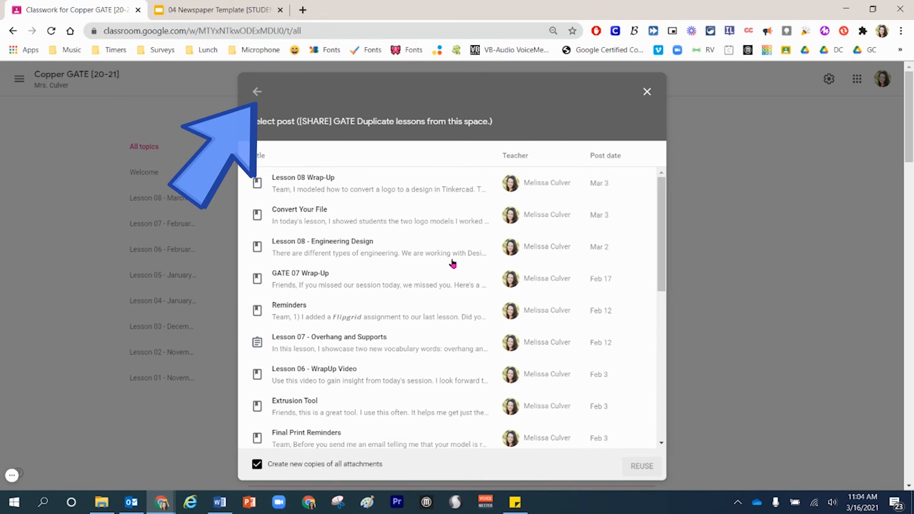
click(255, 92)
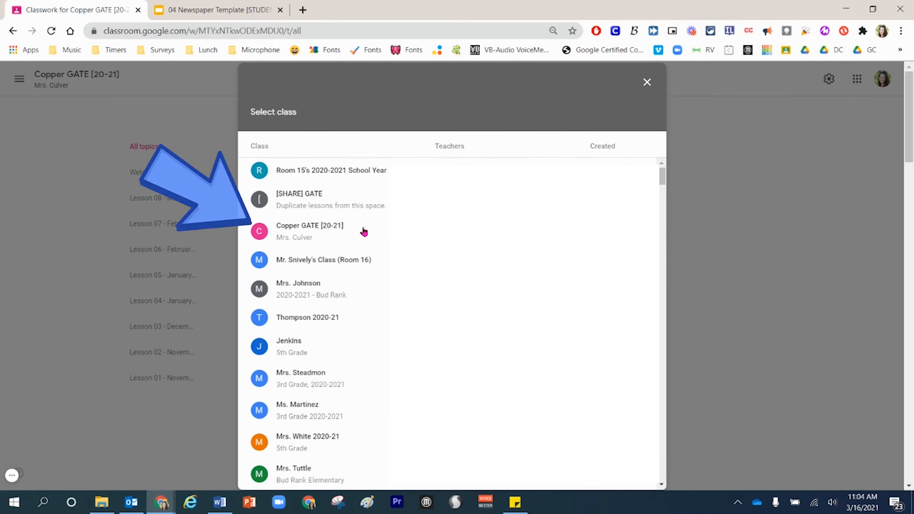
click(364, 234)
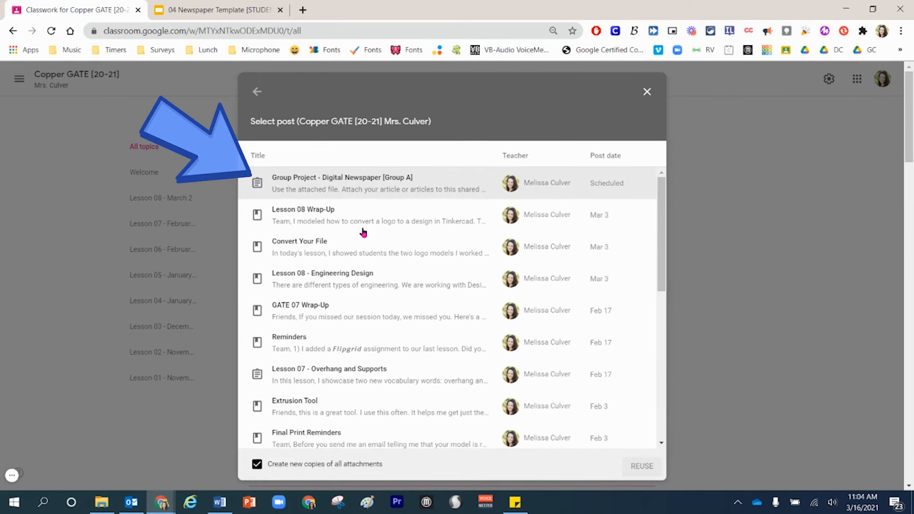
click(369, 184)
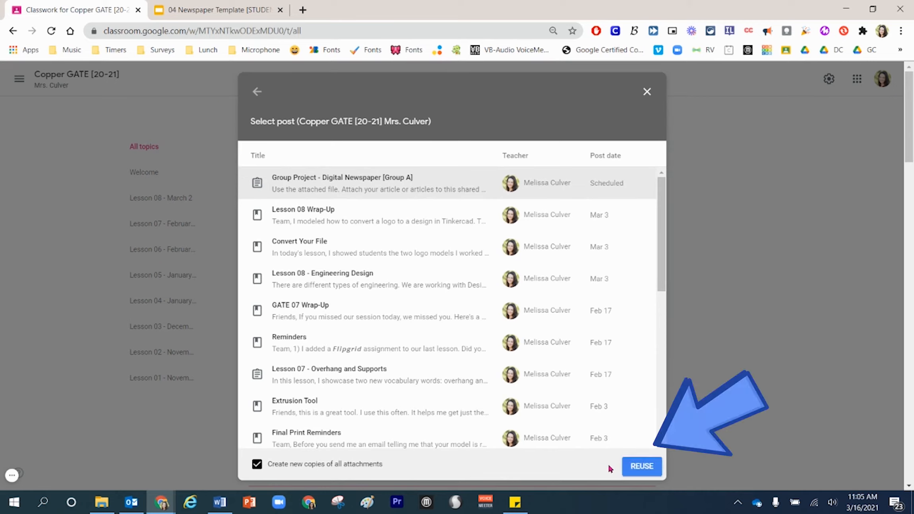
click(641, 467)
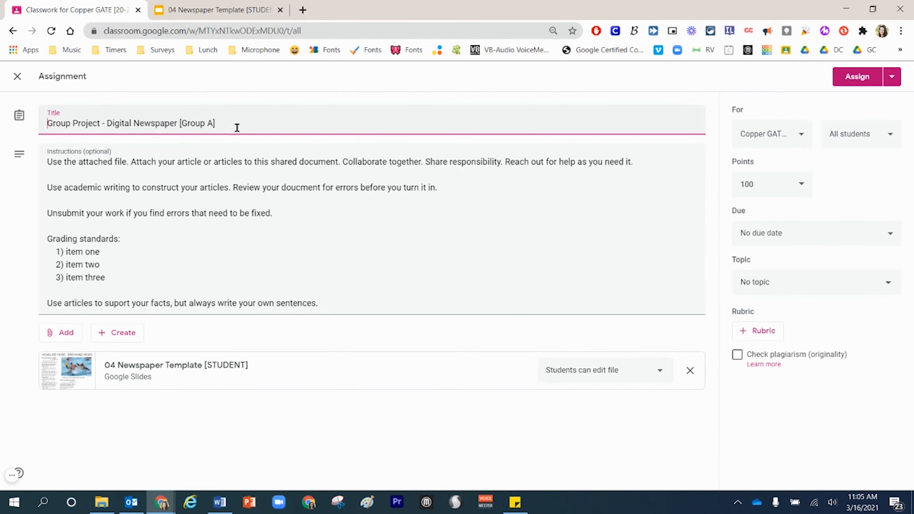
key(shift+Left)
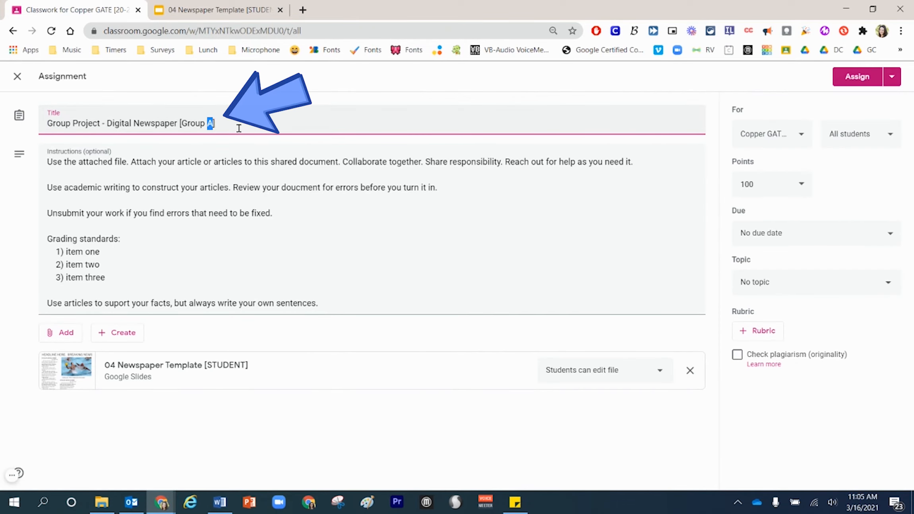
text(B)
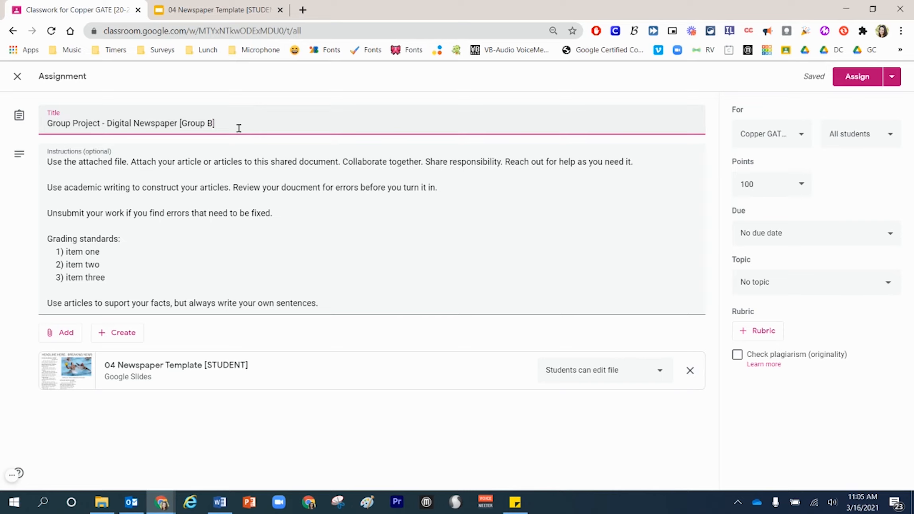
- Limit the Group B assignment's recipients to the fourth, fifth and sixth students in the class list instead of all students
click(858, 134)
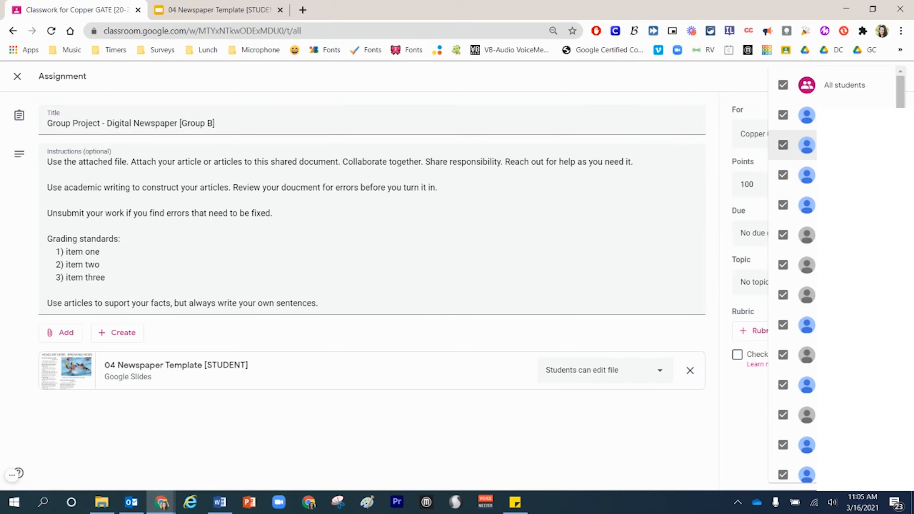
click(783, 85)
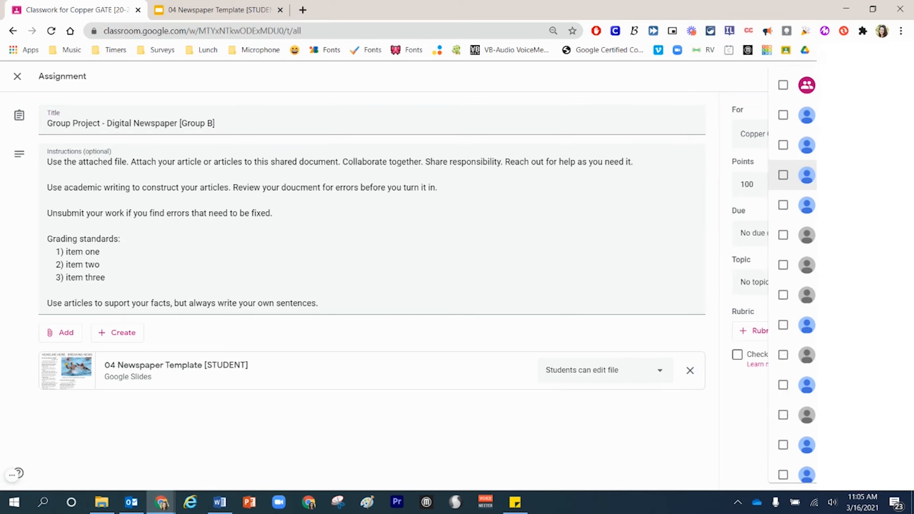
click(783, 205)
click(783, 235)
click(783, 264)
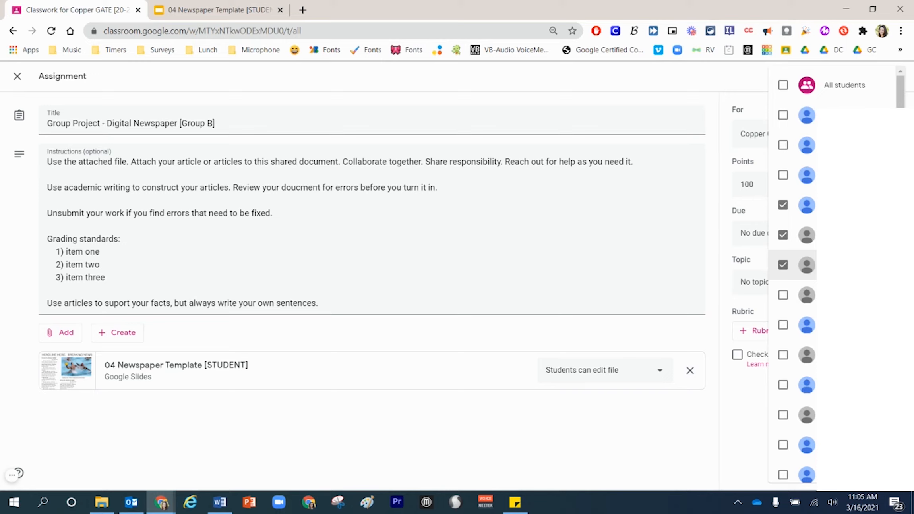
click(648, 424)
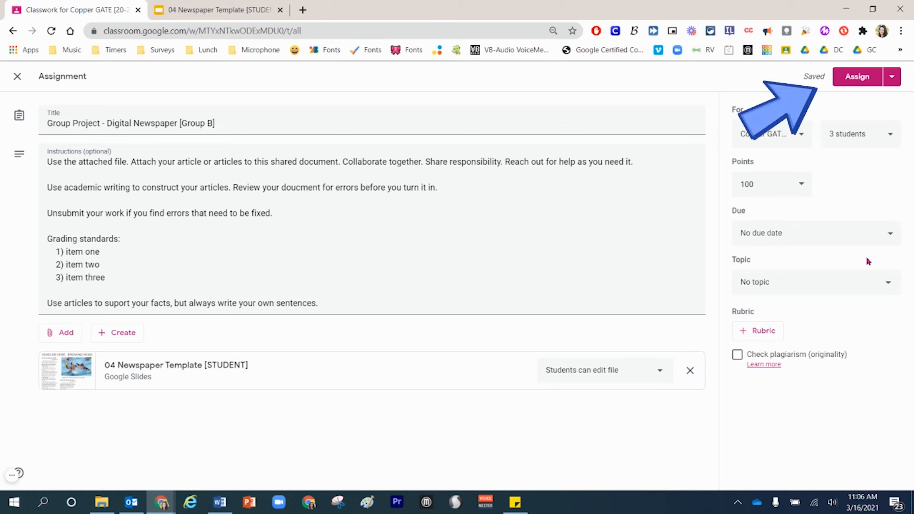
- Schedule the Group B newspaper assignment for Mar 18 at 1:45 PM
click(892, 76)
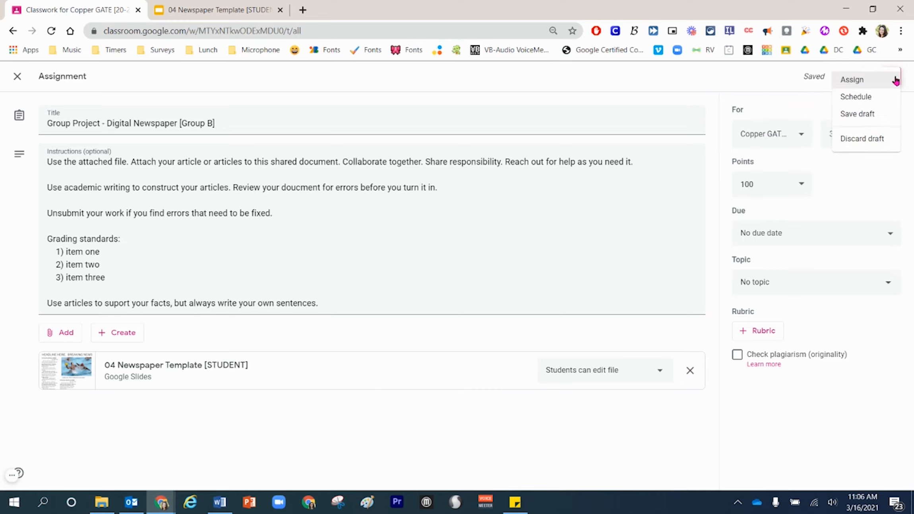
click(881, 99)
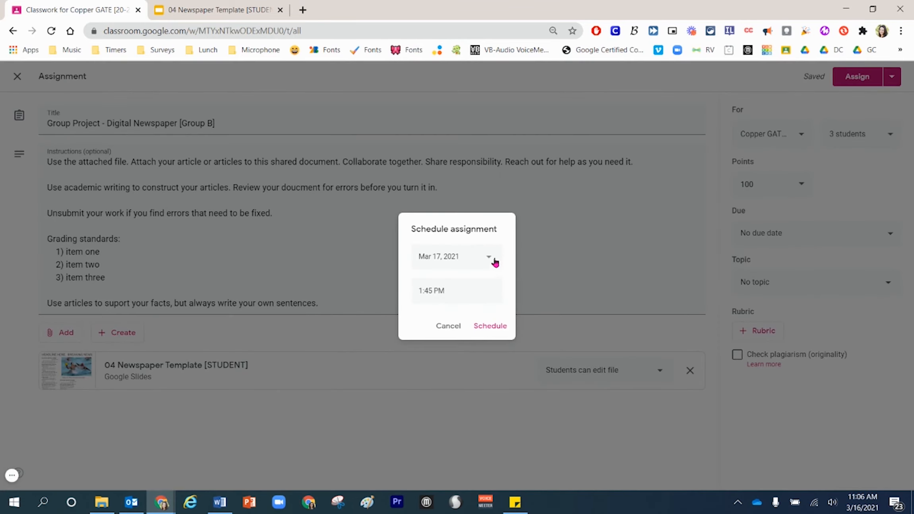
click(493, 259)
click(493, 343)
click(493, 326)
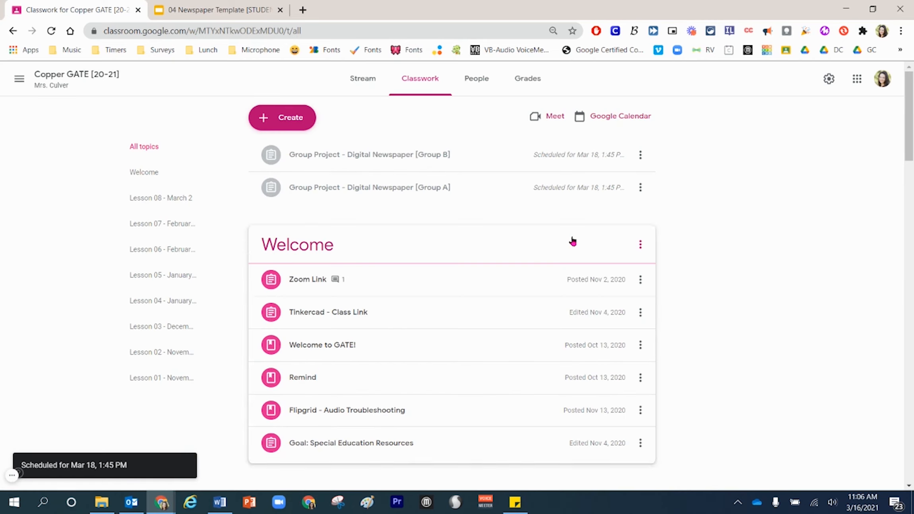
- Reuse the scheduled "Group Project - Digital Newspaper [Group B]" post as a new assignment with new copies of all attachments
click(297, 118)
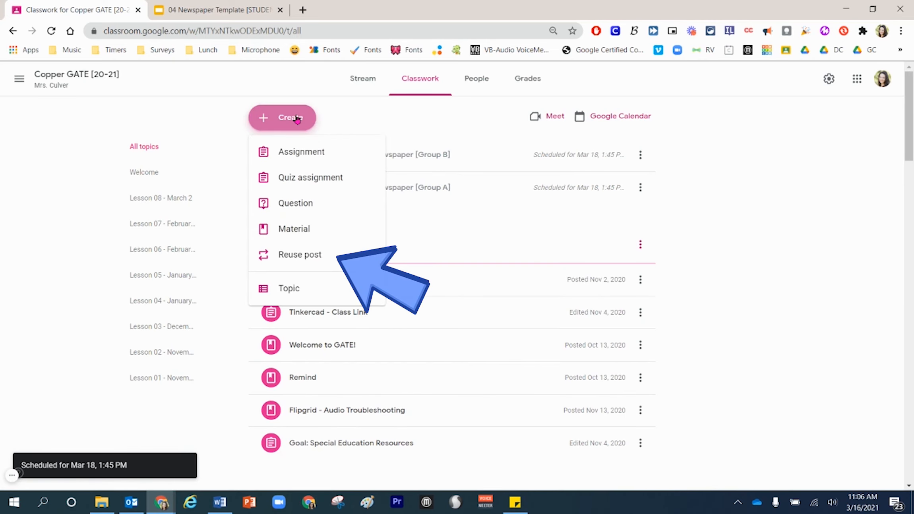
click(315, 256)
click(423, 182)
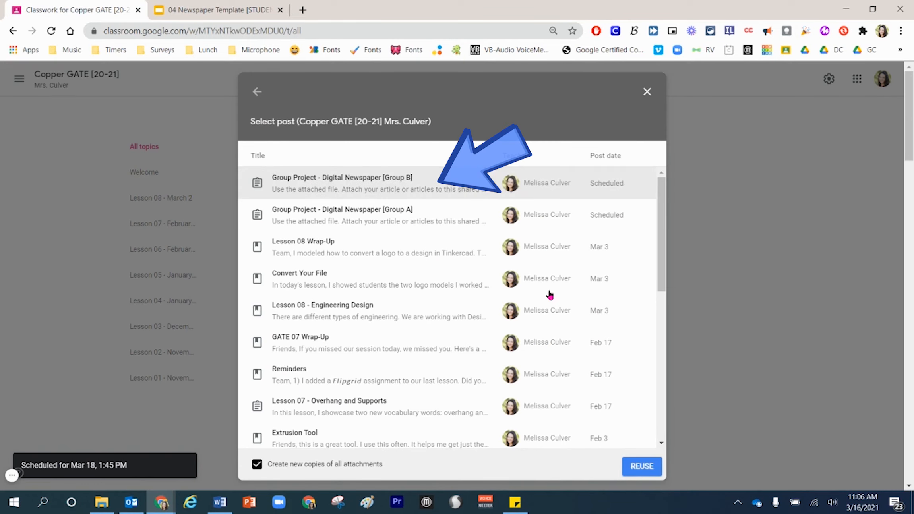
click(653, 465)
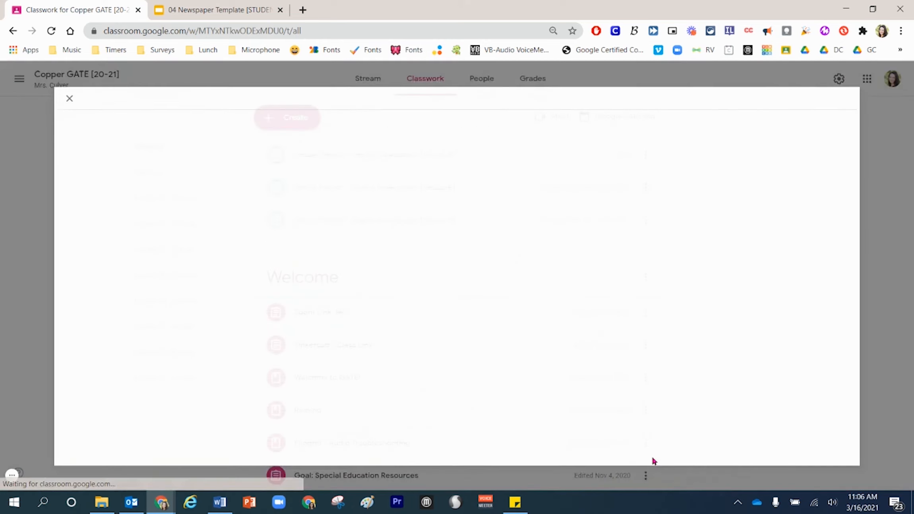
- Change the group letter in the reused assignment's title so it reads "Group Project - Digital Newspaper [Group C]"
click(345, 124)
key(Left)
key(shift+Left)
text(C)
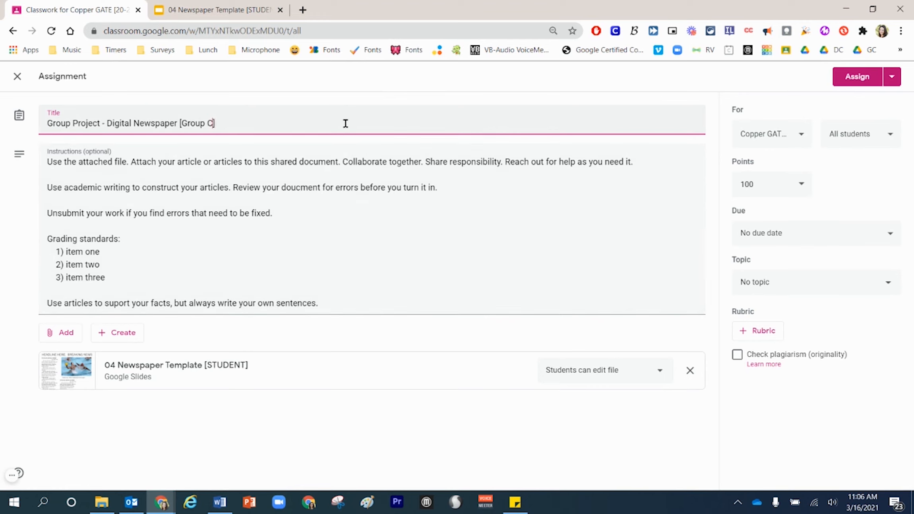
- Limit the Group C assignment's recipients to the seventh, eighth and ninth students in the class list instead of all students
click(763, 134)
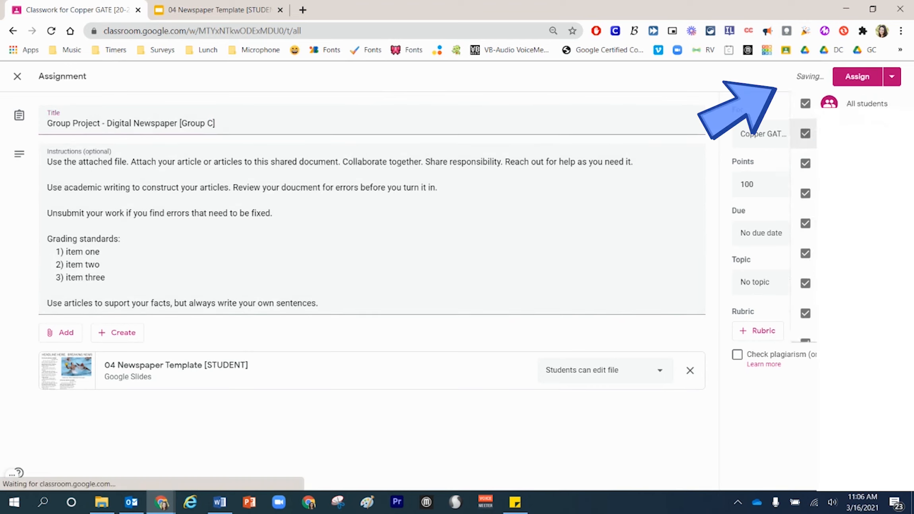
click(783, 85)
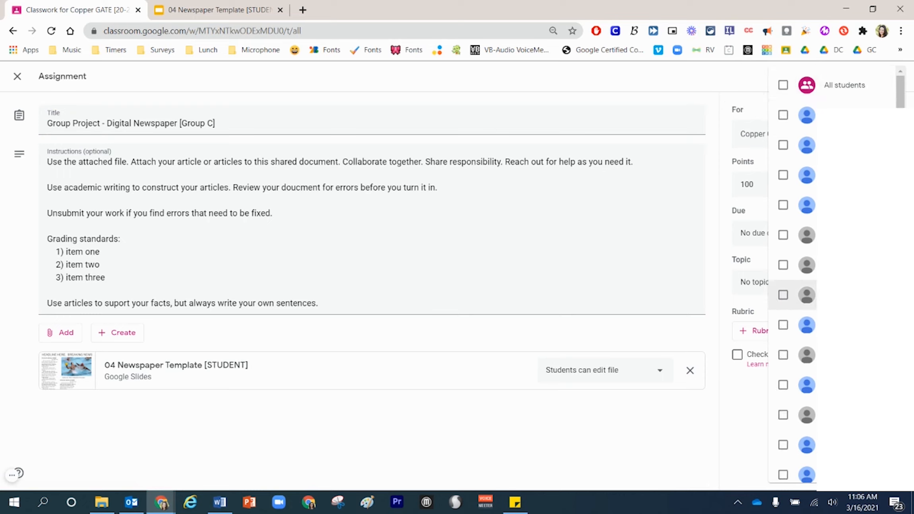
click(783, 295)
click(783, 325)
click(783, 354)
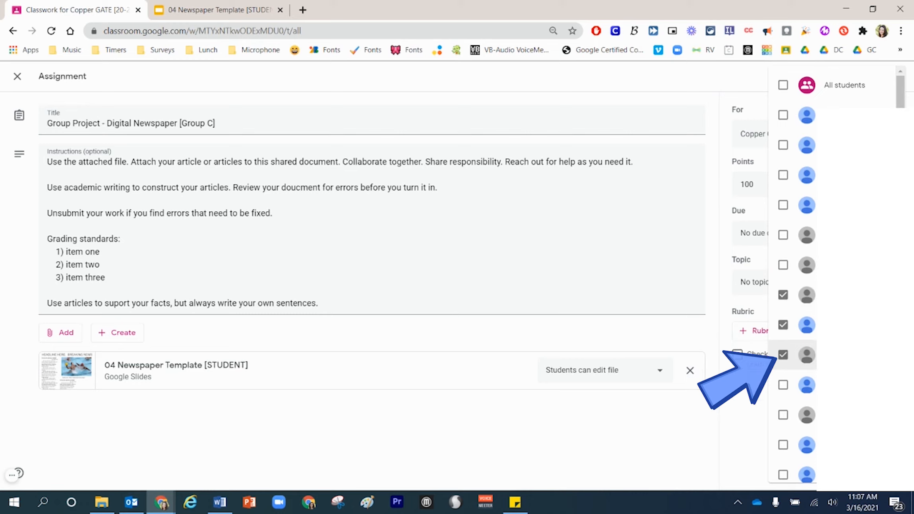
click(686, 414)
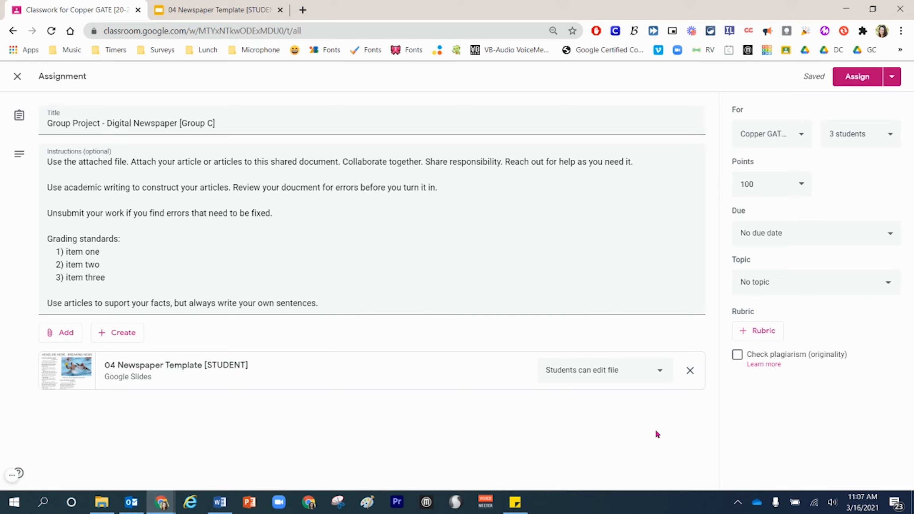
- Schedule the Group C newspaper assignment for Mar 18, 2021 at 1:45 PM
click(892, 77)
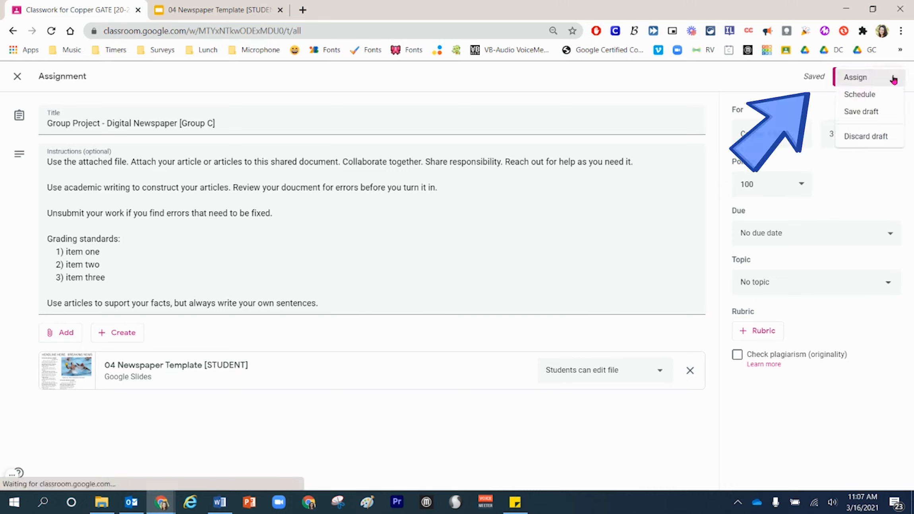
click(889, 102)
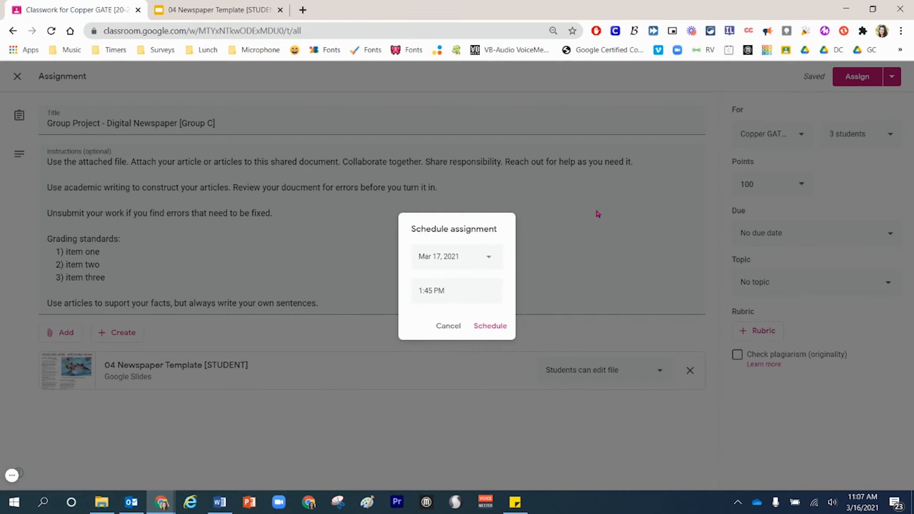
click(484, 254)
click(493, 342)
click(498, 327)
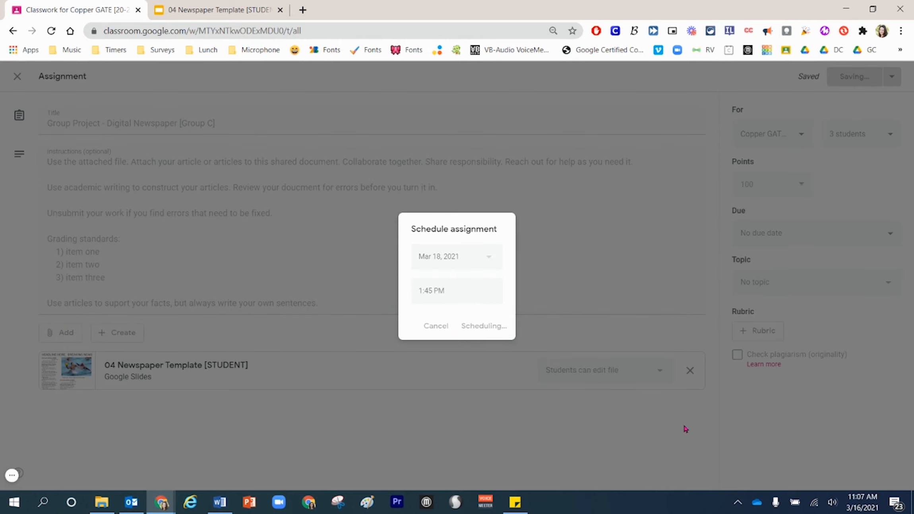